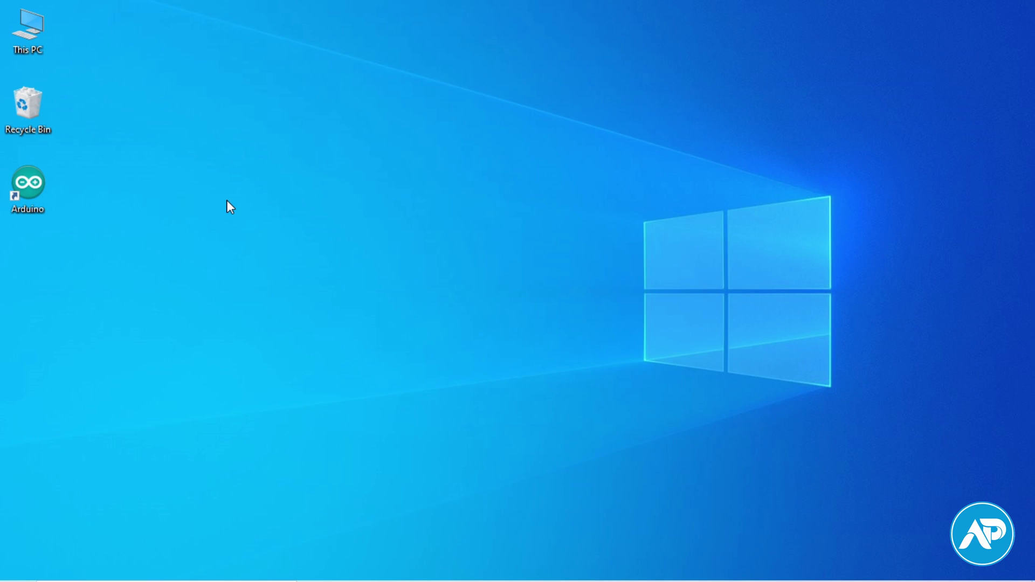
Launch Arduino IDE with the clapping_circuit sketch and confirm the board is Arduino/Genuino Uno on COM7.
double_click(28, 184)
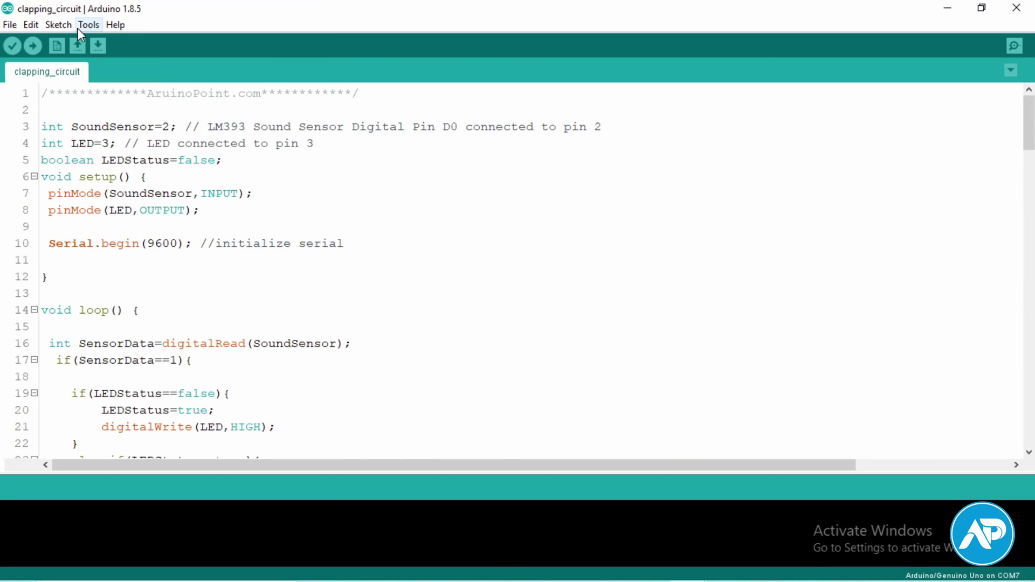
click(80, 27)
mouse_move(163, 157)
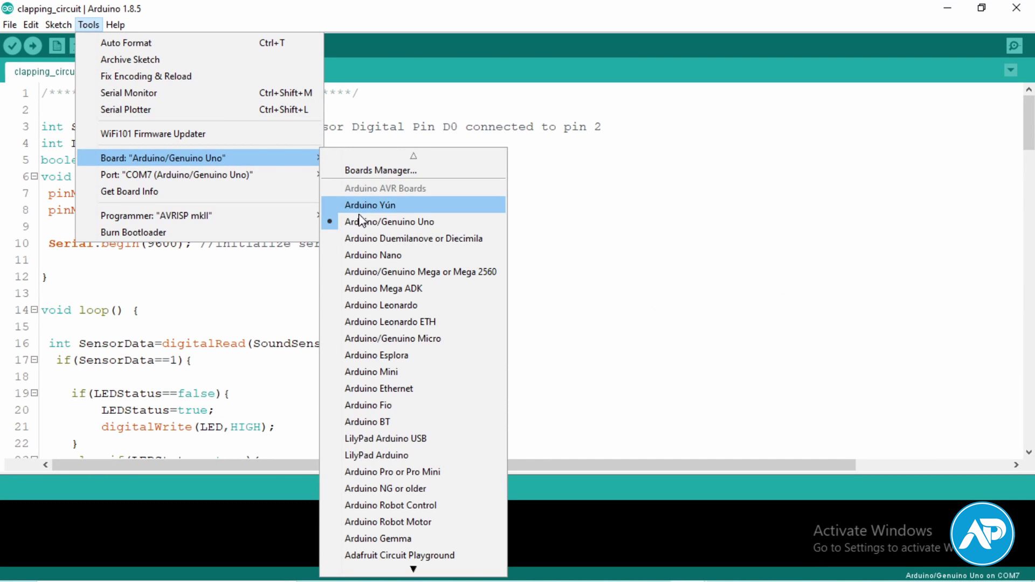
click(359, 195)
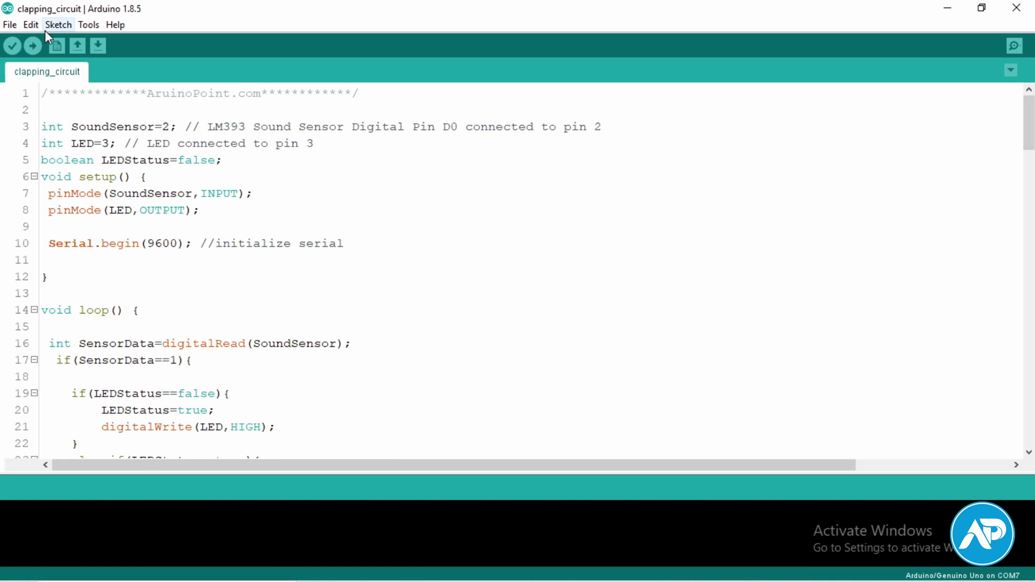